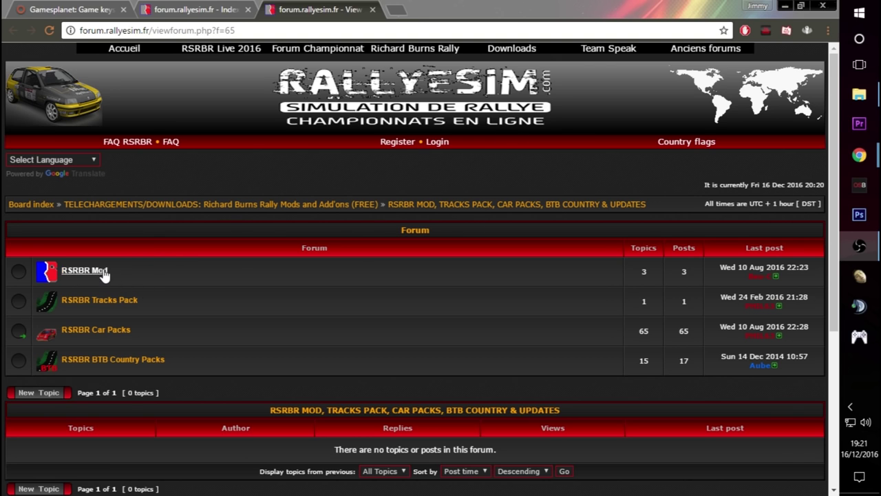
Open the RSRBR Mod forum section and start the Install_RSRBR setup from the video files folder, in English.
{"action": "left_click", "coordinate": [102, 271]}
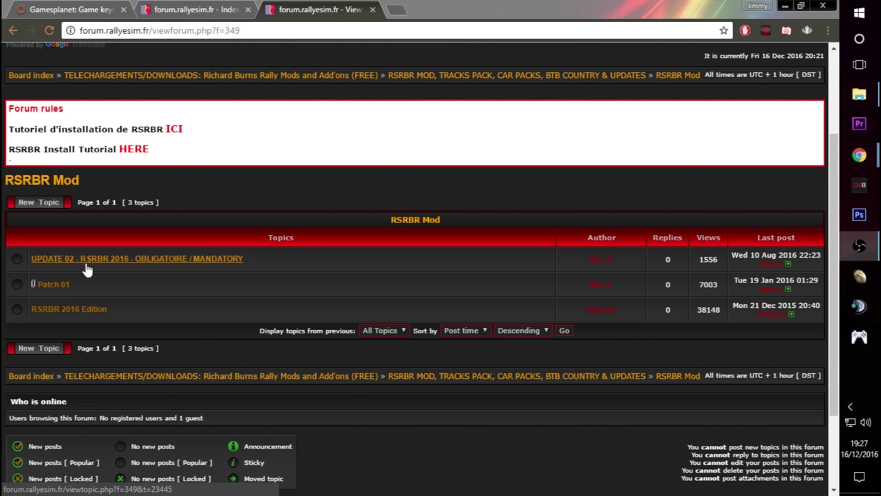
{"action": "left_click", "coordinate": [858, 97]}
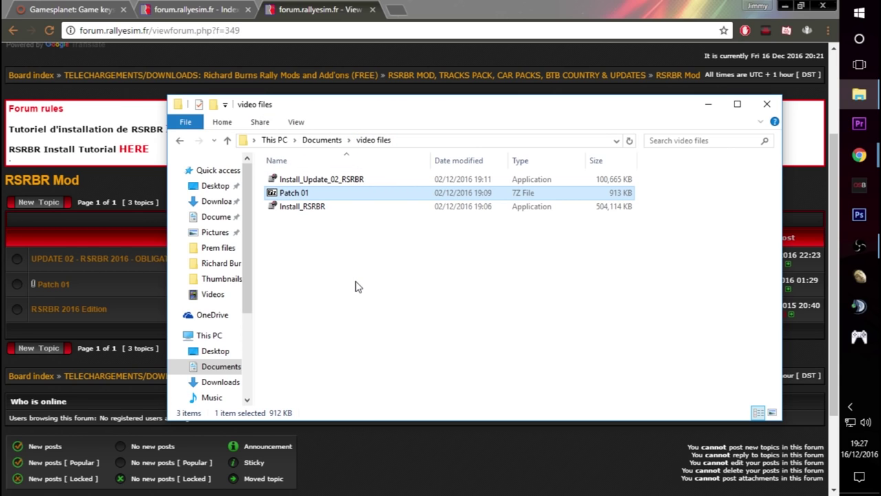
{"action": "double_click", "coordinate": [325, 206]}
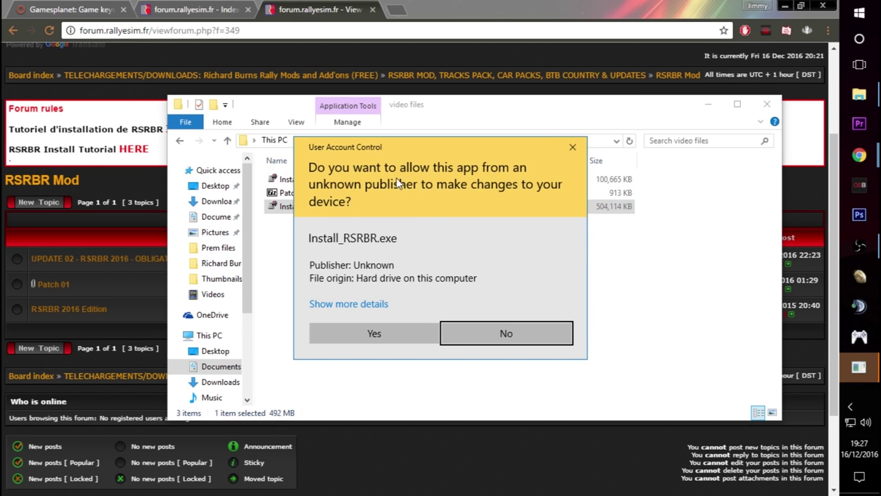
{"action": "left_click", "coordinate": [391, 336]}
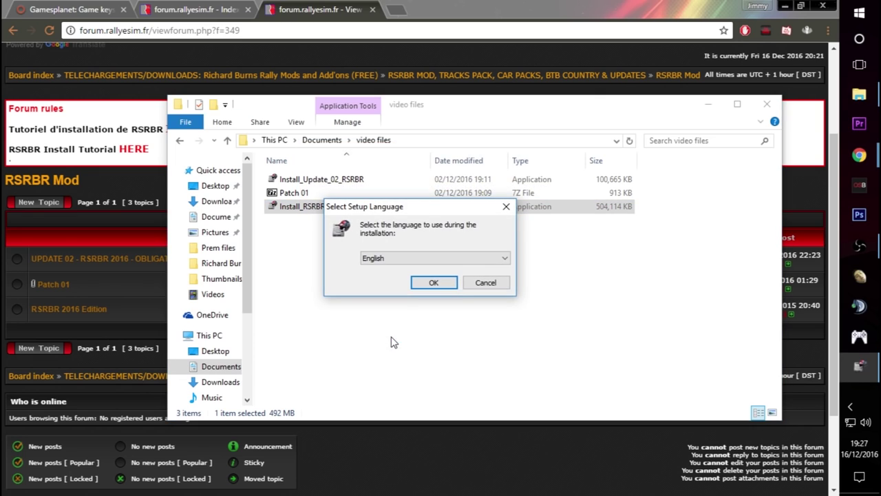
{"action": "left_click", "coordinate": [434, 284]}
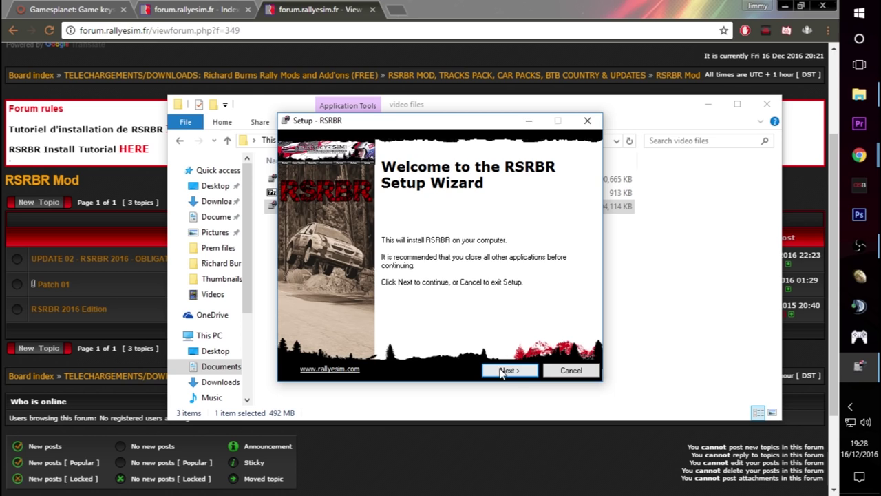
Install RSRBR into the Richard Burns Rally folder with RSRBR as the Start Menu folder, and finish the setup wizard.
{"action": "left_click", "coordinate": [507, 370]}
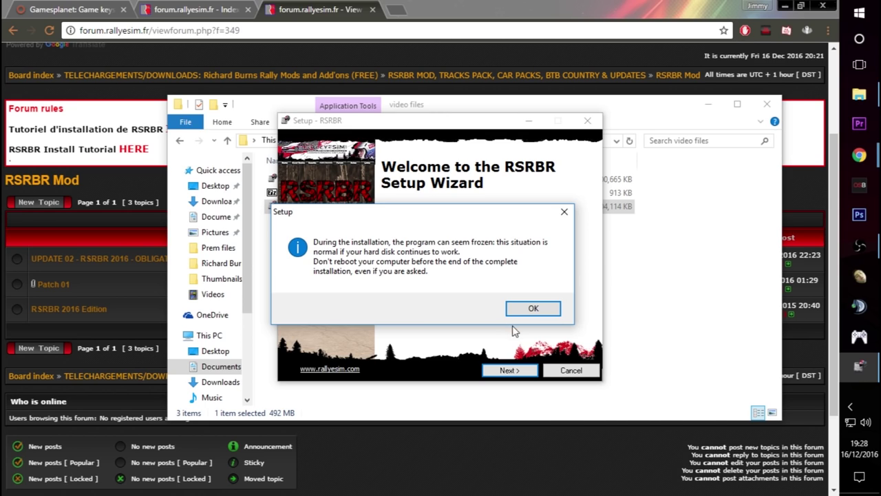
{"action": "left_click", "coordinate": [531, 309]}
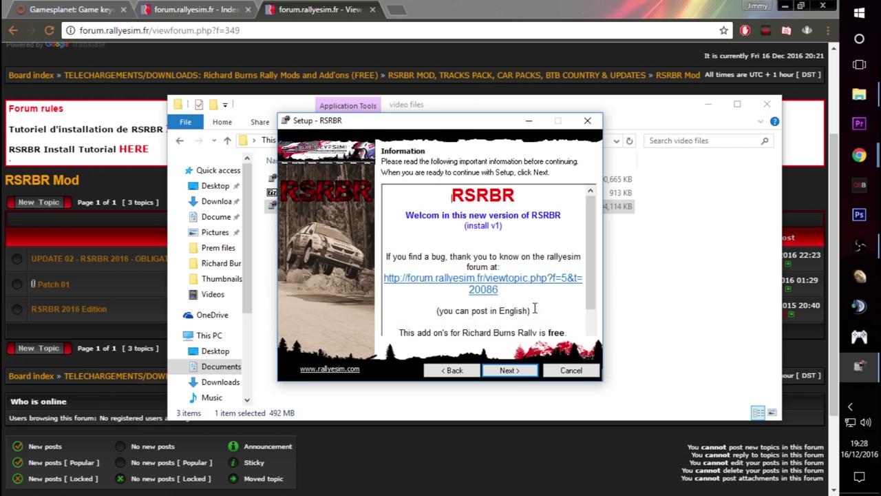
{"action": "left_click", "coordinate": [512, 372]}
{"action": "key", "text": "Tab"}
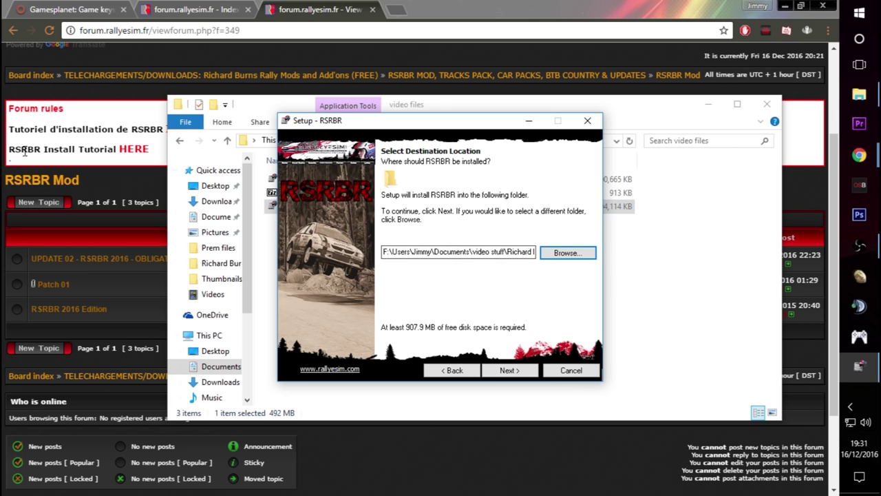
{"action": "left_click", "coordinate": [521, 375]}
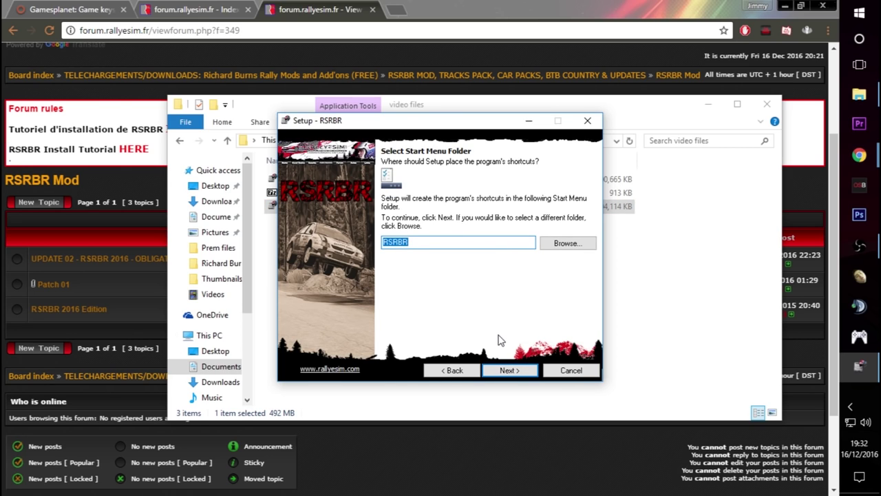
{"action": "left_click", "coordinate": [506, 372]}
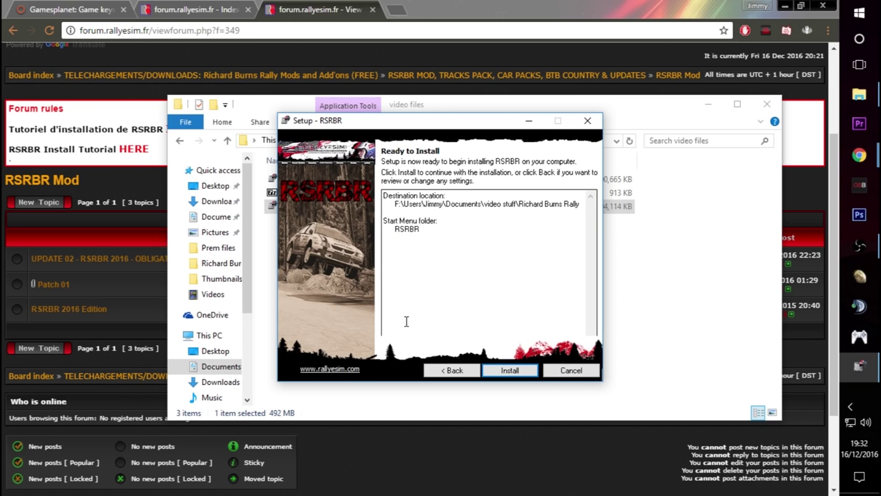
{"action": "left_click", "coordinate": [500, 369]}
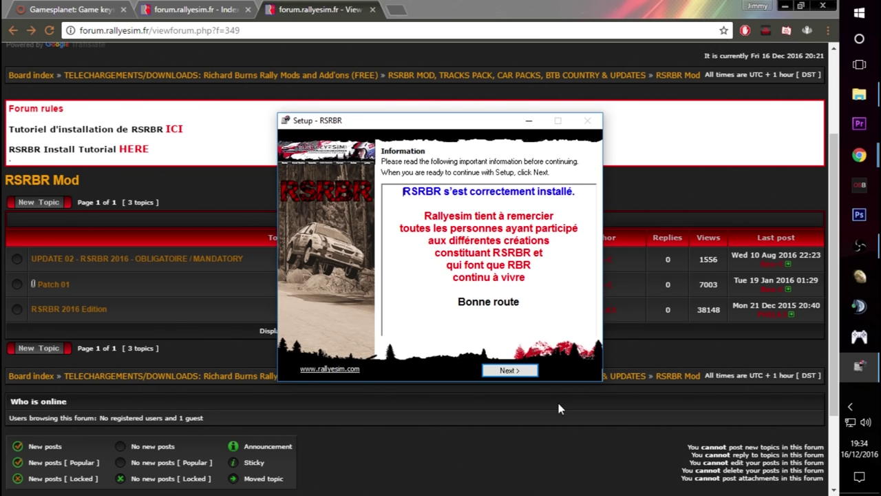
{"action": "left_click", "coordinate": [515, 372]}
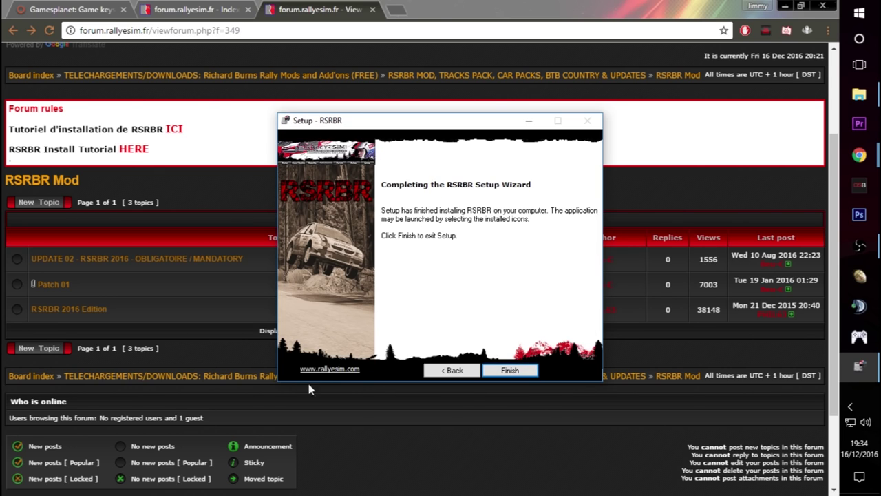
{"action": "left_click", "coordinate": [516, 371]}
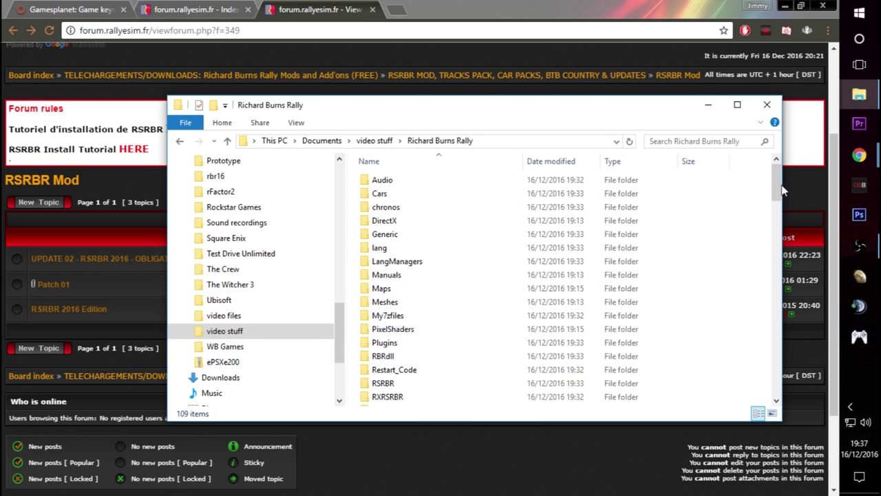
Look through the Richard Burns Rally installation folder for the RSCenter program files.
{"action": "left_click_drag", "start_coordinate": [782, 190], "coordinate": [759, 316]}
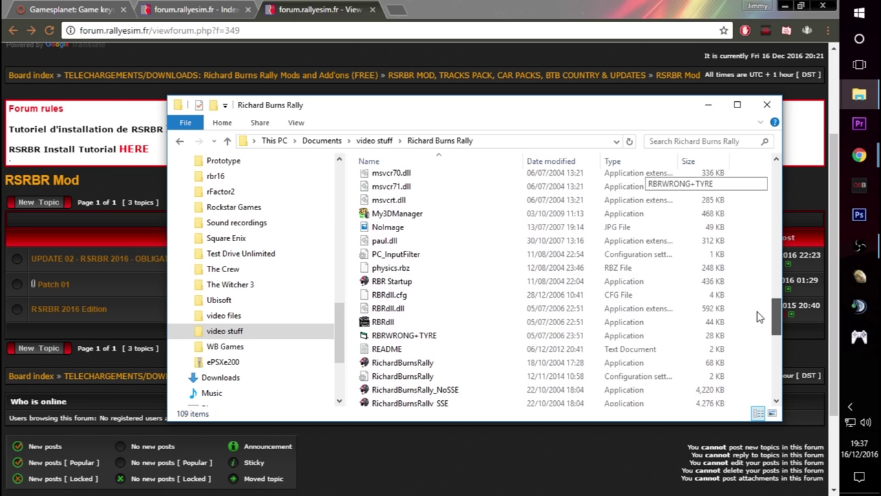
{"action": "scroll", "coordinate": [450, 257], "scroll_direction": "down", "scroll_amount": 9}
{"action": "scroll", "coordinate": [426, 241], "scroll_direction": "up", "scroll_amount": 6}
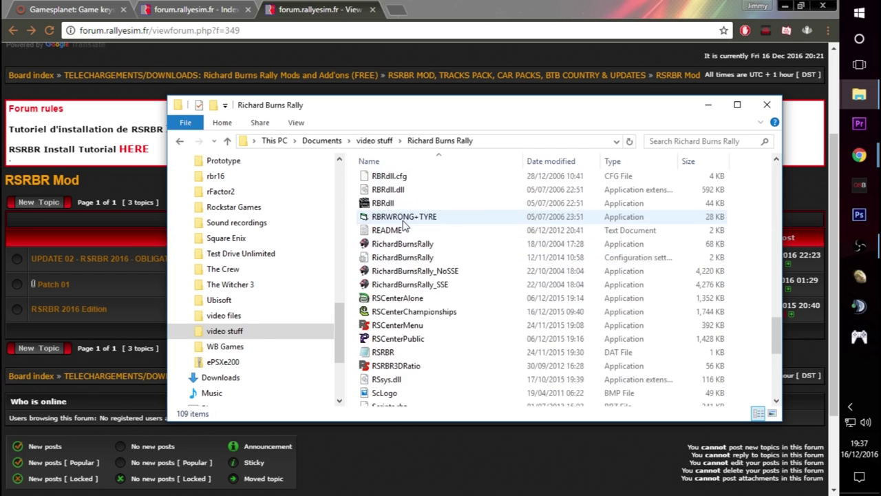
{"action": "scroll", "coordinate": [405, 227], "scroll_direction": "up", "scroll_amount": 1}
{"action": "scroll", "coordinate": [399, 314], "scroll_direction": "down", "scroll_amount": 1}
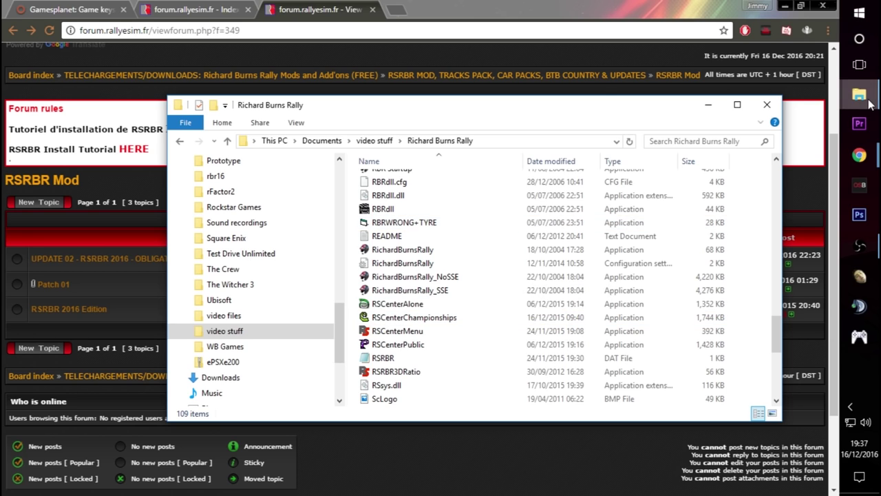
Extract the Patch 01 archive with 7-Zip directly into the video files folder.
{"action": "mouse_move", "coordinate": [868, 103]}
{"action": "left_click", "coordinate": [752, 41]}
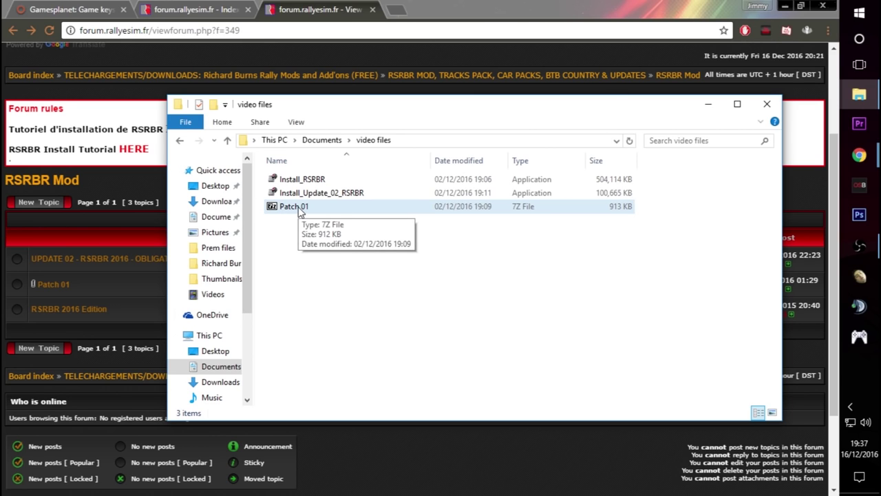
{"action": "right_click", "coordinate": [298, 208]}
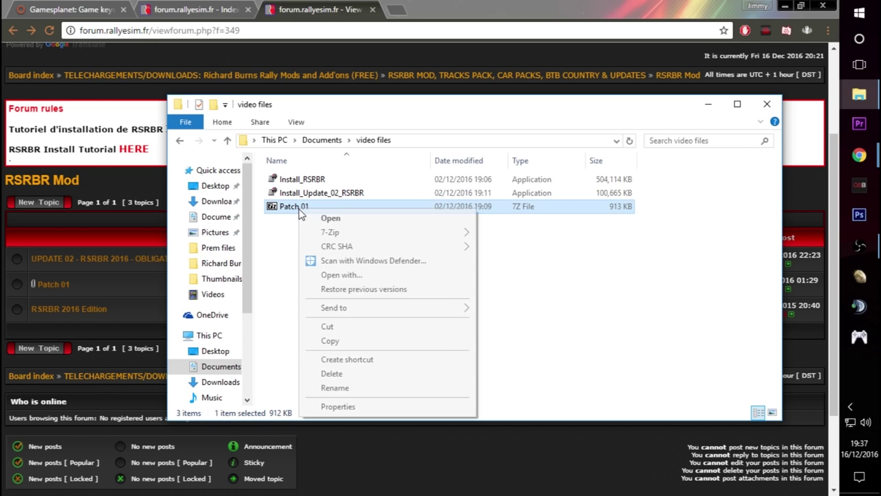
{"action": "mouse_move", "coordinate": [385, 232]}
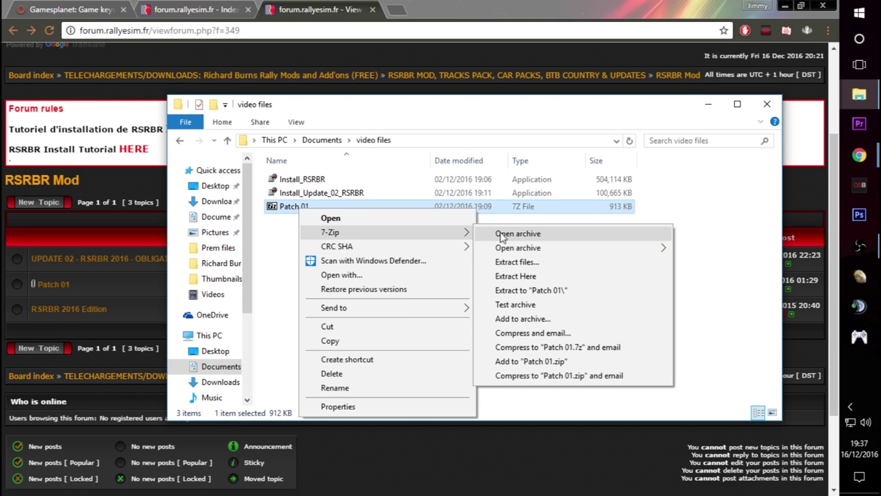
{"action": "left_click", "coordinate": [526, 278]}
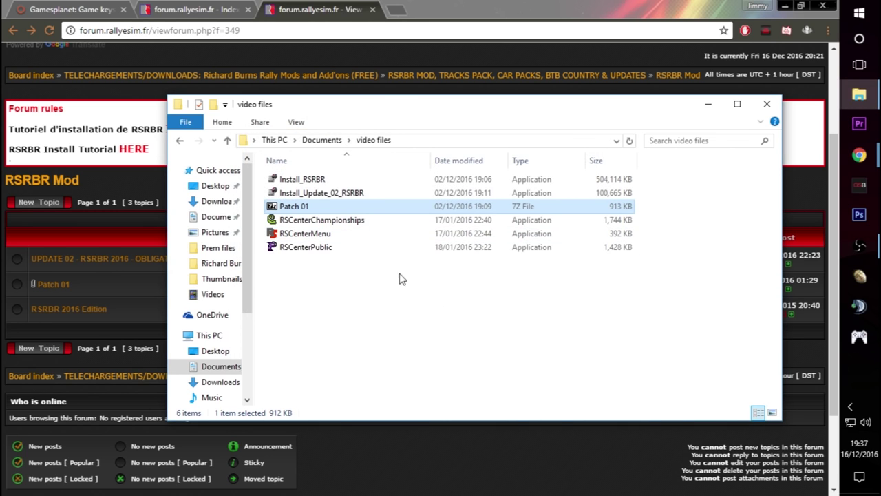
Move the extracted RSCenterChampionships, RSCenterMenu and RSCenterPublic files into the Richard Burns Rally folder, replacing the existing ones.
{"action": "left_click_drag", "start_coordinate": [318, 289], "coordinate": [333, 230]}
{"action": "mouse_move", "coordinate": [860, 95]}
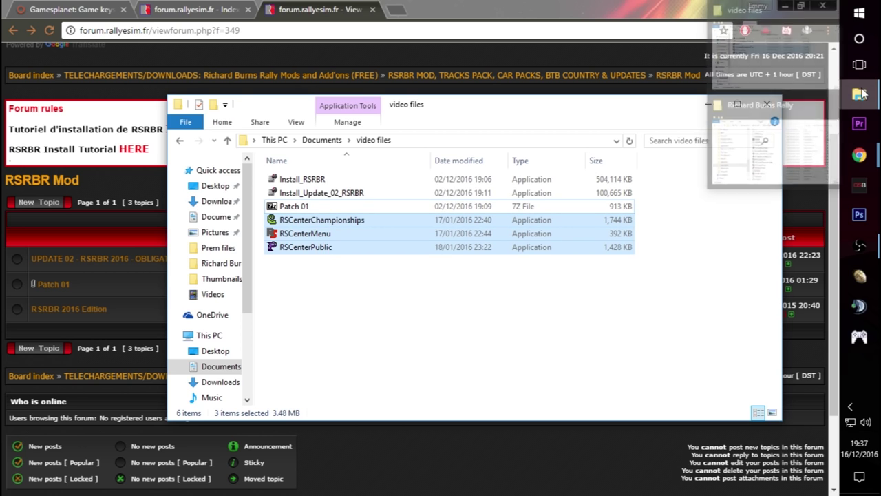
{"action": "left_click", "coordinate": [808, 130]}
{"action": "left_click_drag", "start_coordinate": [516, 112], "coordinate": [764, 183]}
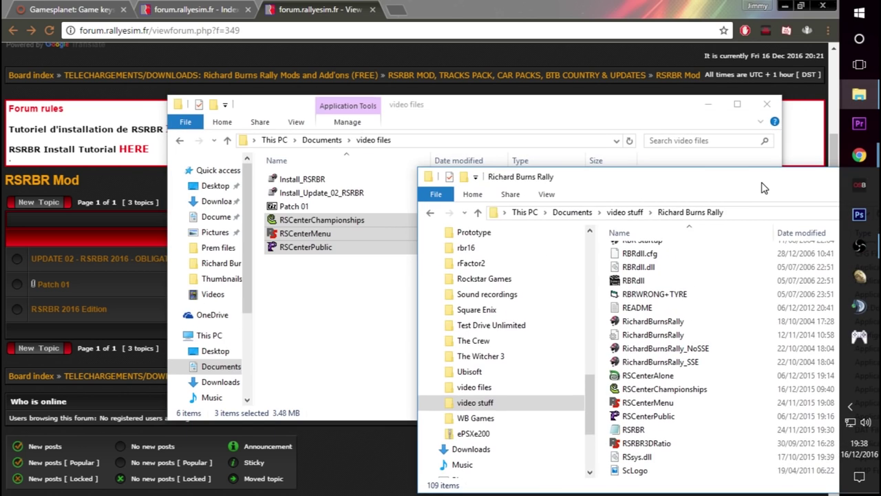
{"action": "left_click_drag", "start_coordinate": [336, 233], "coordinate": [603, 413]}
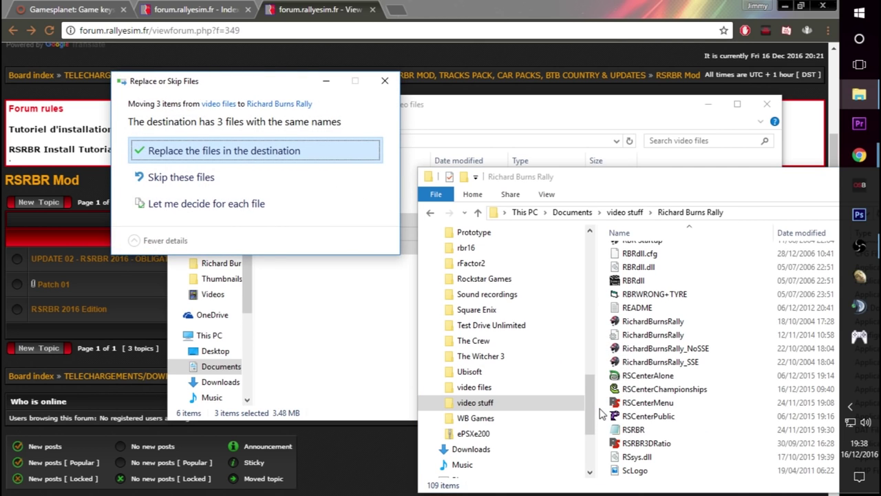
{"action": "left_click", "coordinate": [274, 152]}
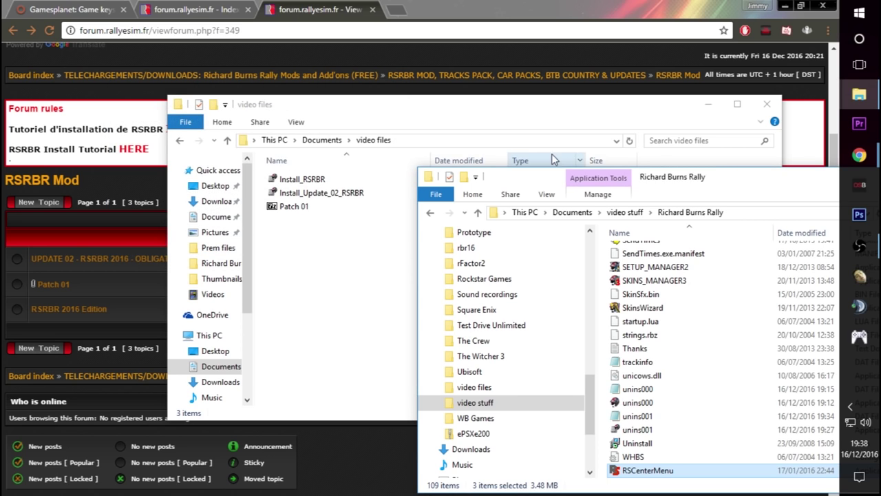
Start the Install_Update_02_RSRBR setup from the video files folder with English as the setup language.
{"action": "left_click_drag", "start_coordinate": [731, 183], "coordinate": [456, 142]}
{"action": "left_click", "coordinate": [322, 192]}
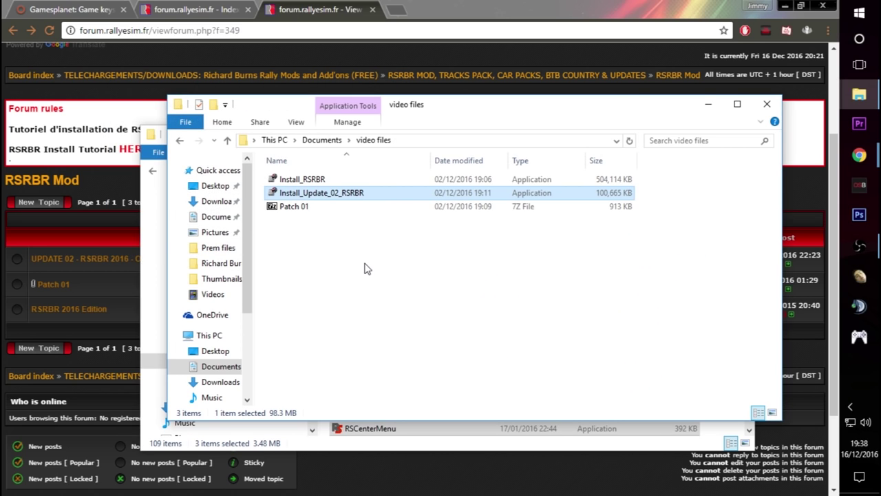
{"action": "double_click", "coordinate": [340, 195]}
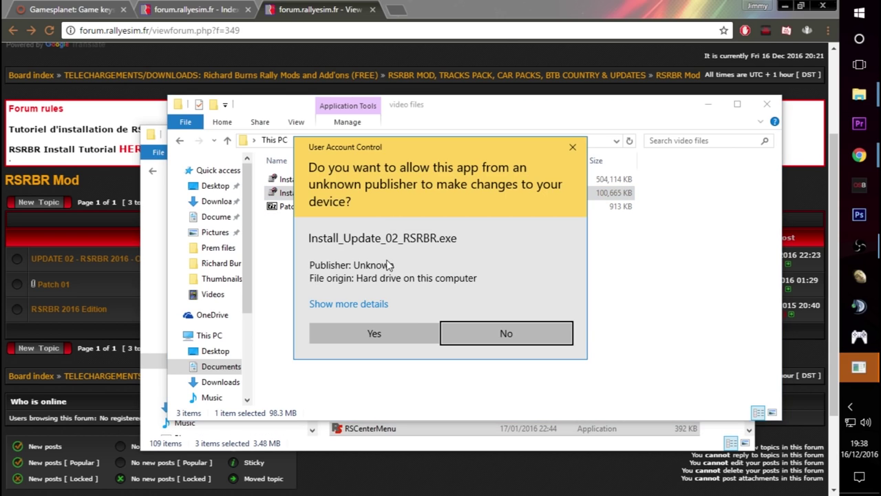
{"action": "left_click", "coordinate": [409, 333]}
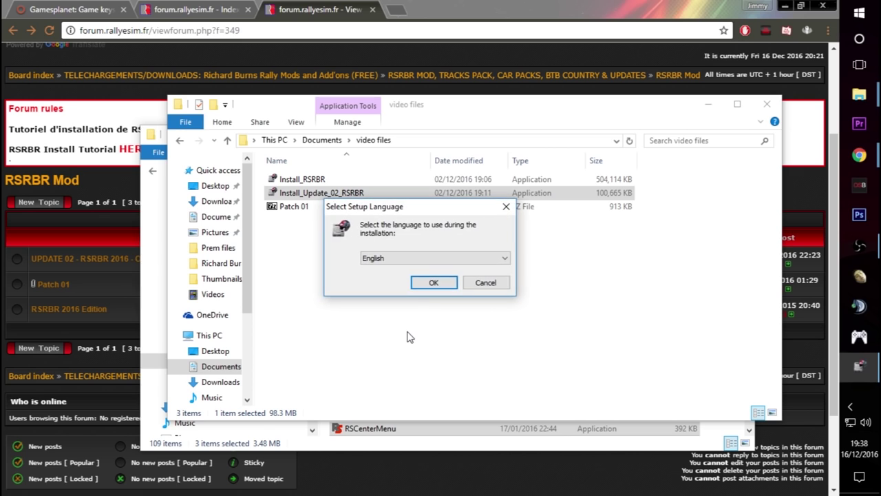
{"action": "left_click", "coordinate": [435, 282]}
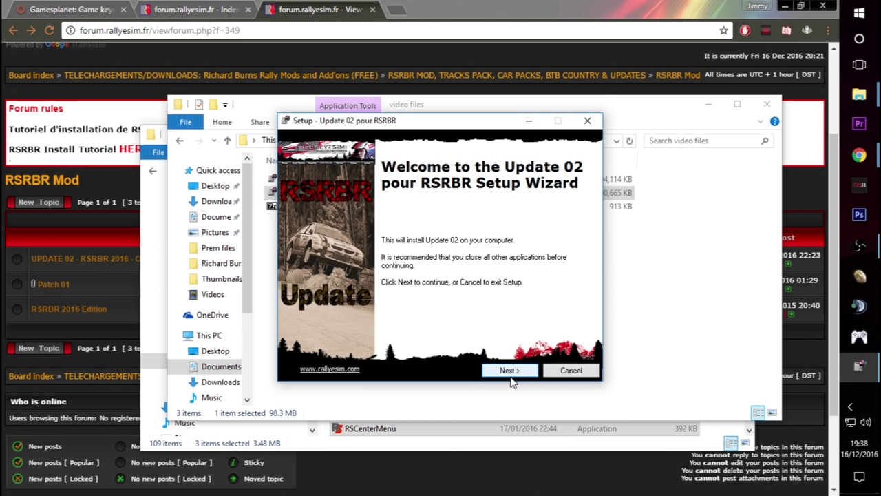
Install Update 02 for RSRBR into the existing Richard Burns Rally folder.
{"action": "left_click", "coordinate": [510, 377]}
{"action": "left_click", "coordinate": [509, 372]}
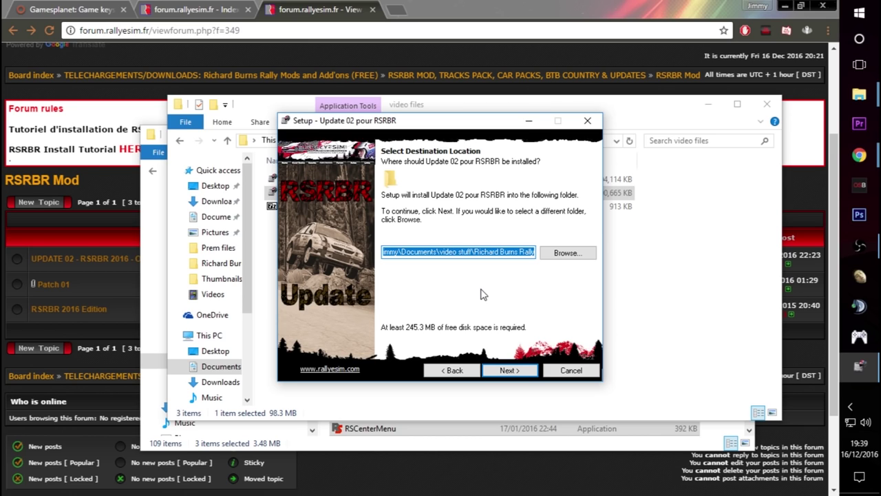
{"action": "left_click", "coordinate": [518, 375]}
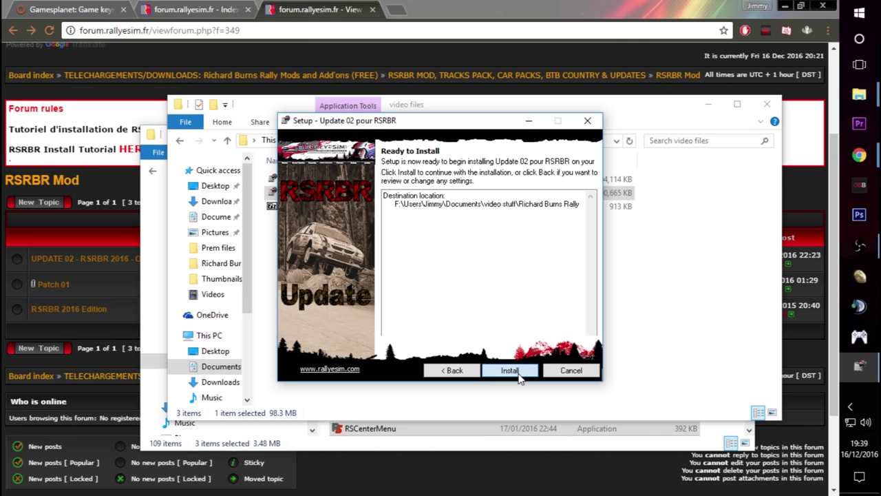
{"action": "left_click", "coordinate": [519, 373]}
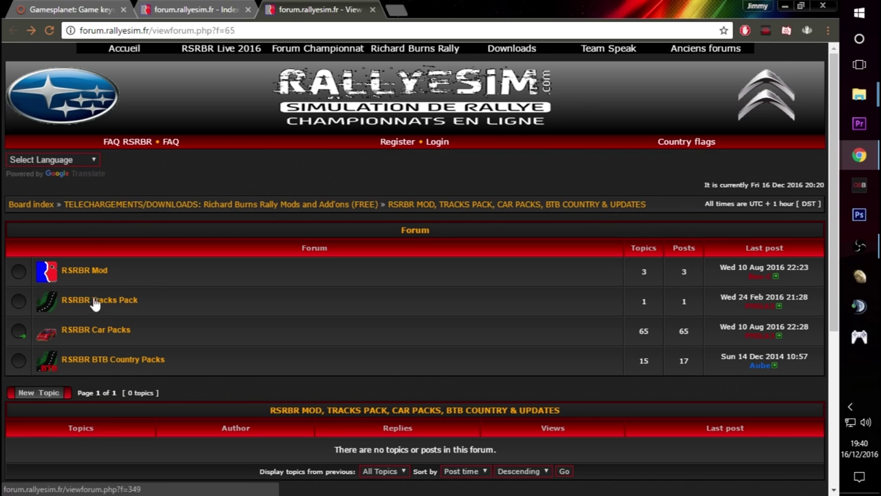
Open the Complete pack section within the forum's RSRBR Car Packs downloads.
{"action": "left_click", "coordinate": [109, 330]}
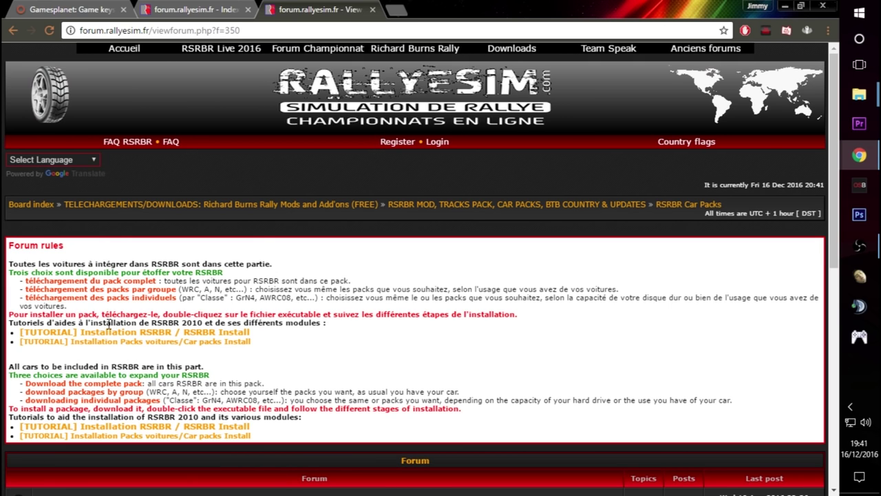
{"action": "scroll", "coordinate": [285, 172], "scroll_direction": "down", "scroll_amount": 4}
{"action": "scroll", "coordinate": [286, 176], "scroll_direction": "down", "scroll_amount": 2}
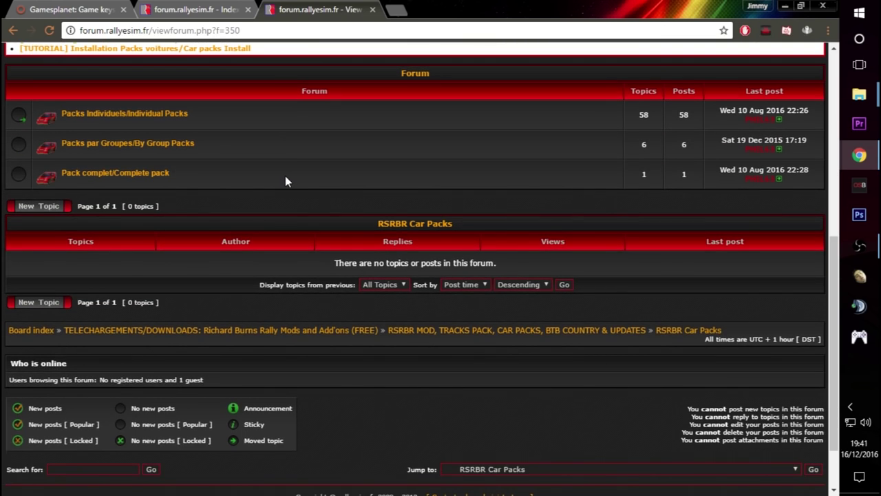
{"action": "scroll", "coordinate": [285, 176], "scroll_direction": "up", "scroll_amount": 1}
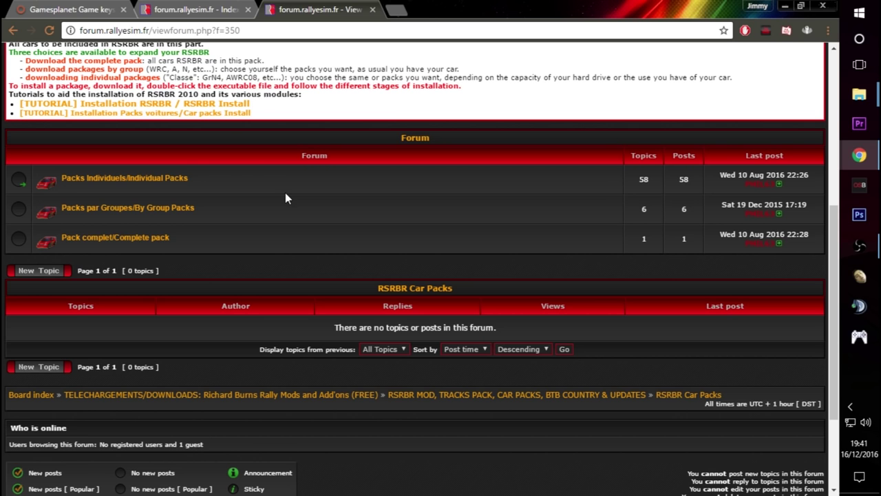
{"action": "left_click", "coordinate": [130, 237]}
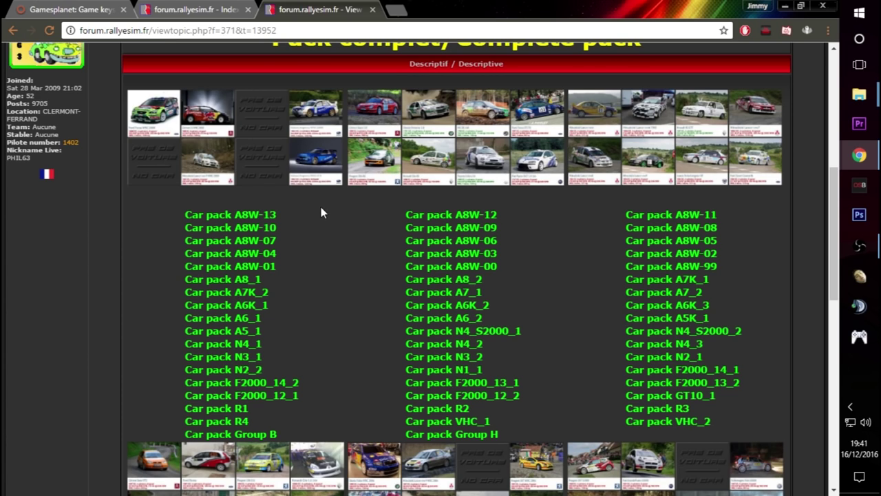
Review the complete car pack post for its included packs, server download link and English installation instructions.
{"action": "scroll", "coordinate": [357, 210], "scroll_direction": "down", "scroll_amount": 3}
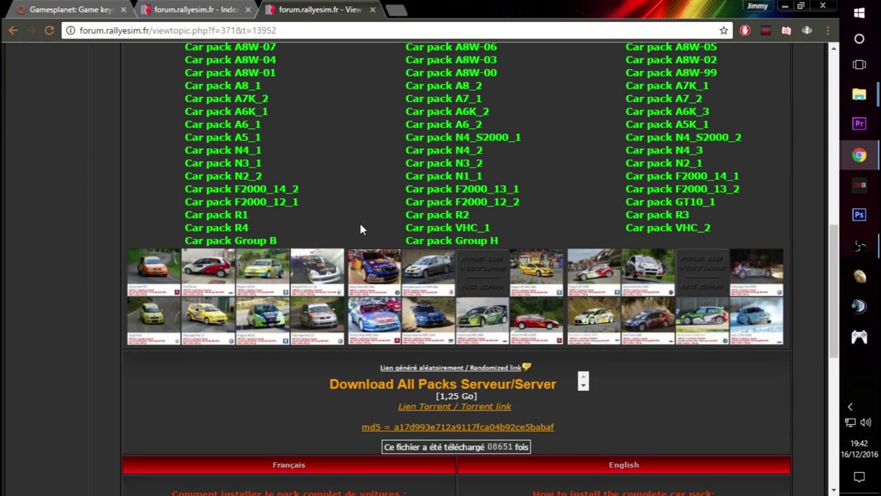
{"action": "mouse_move", "coordinate": [449, 378]}
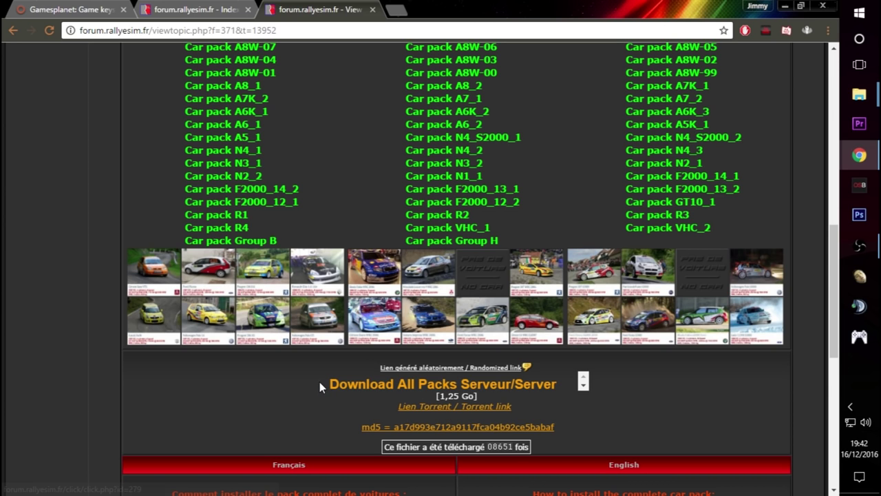
{"action": "scroll", "coordinate": [465, 172], "scroll_direction": "down", "scroll_amount": 4}
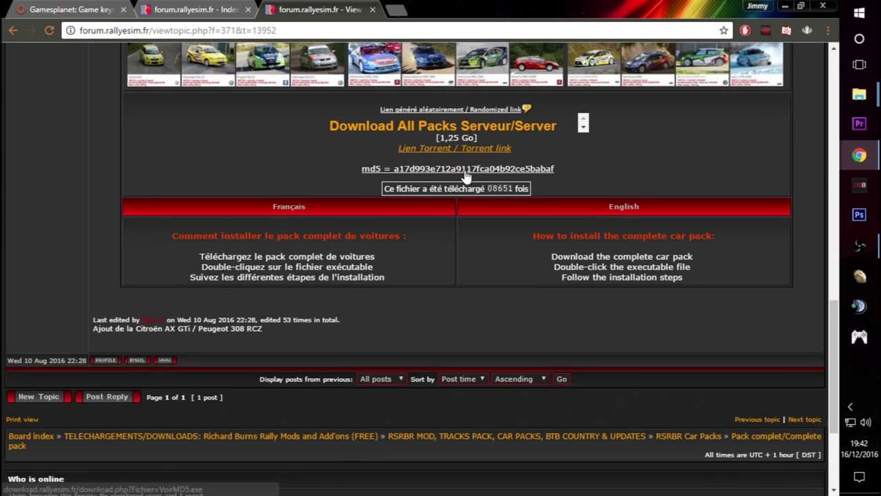
{"action": "scroll", "coordinate": [466, 170], "scroll_direction": "up", "scroll_amount": 6}
Start the Install_Pack_ALL_Packs setup from the video files folder with English as the setup language.
{"action": "key", "text": "alt+Tab"}
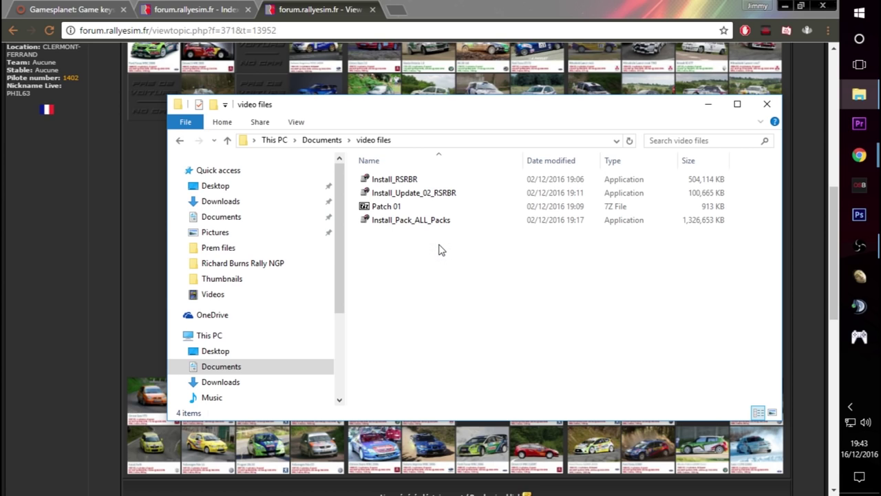
{"action": "double_click", "coordinate": [424, 221]}
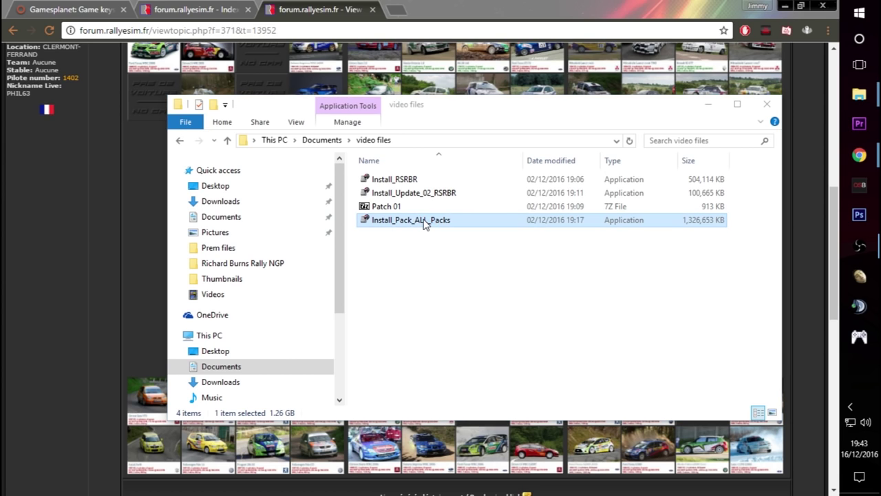
{"action": "left_click", "coordinate": [409, 337]}
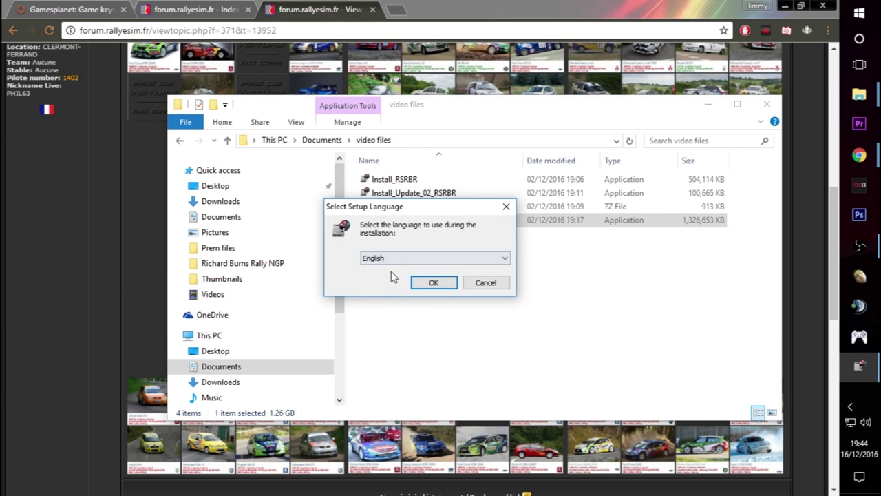
{"action": "left_click", "coordinate": [432, 282]}
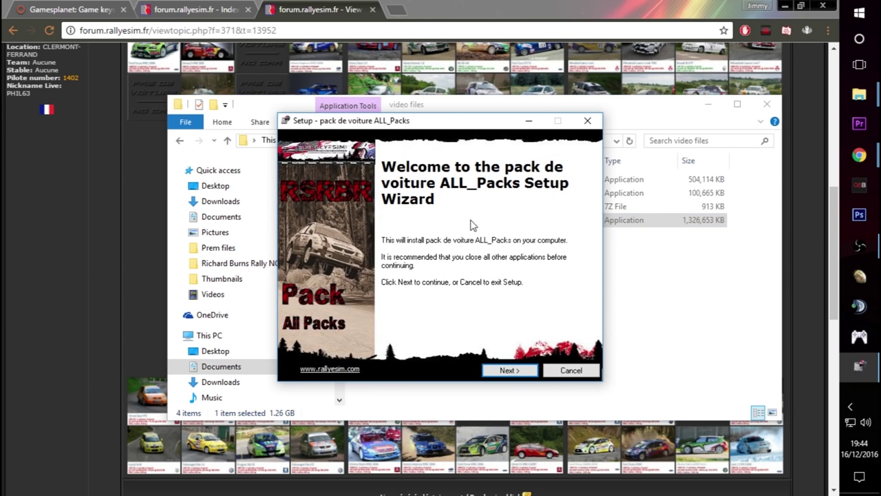
Read through the included cars and install the ALL_Packs car pack into the existing Richard Burns Rally folder.
{"action": "left_click", "coordinate": [507, 371]}
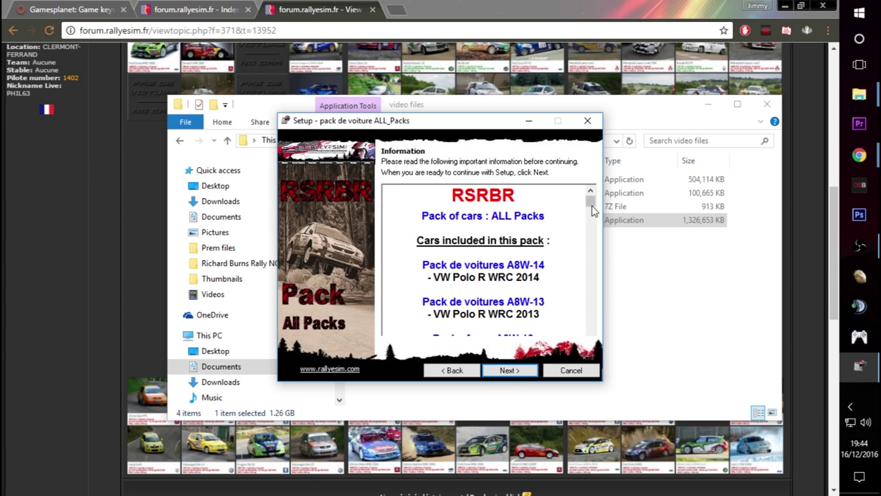
{"action": "left_click_drag", "start_coordinate": [590, 200], "coordinate": [588, 352]}
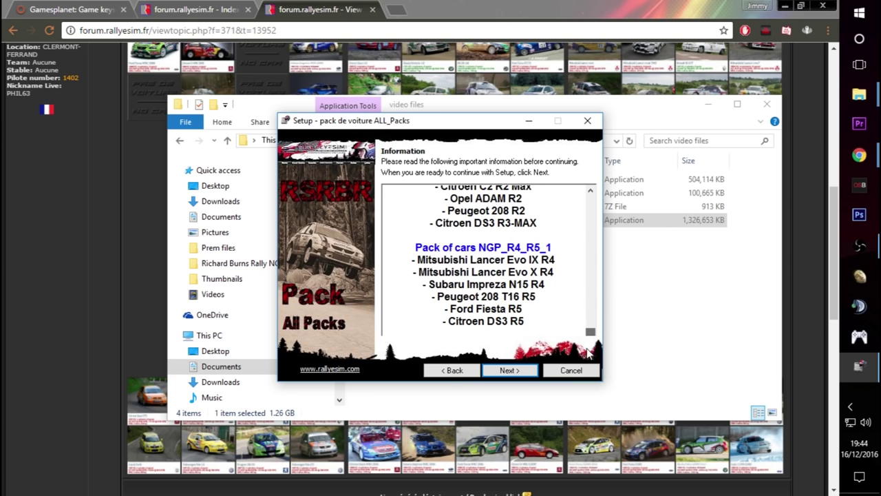
{"action": "left_click", "coordinate": [497, 370]}
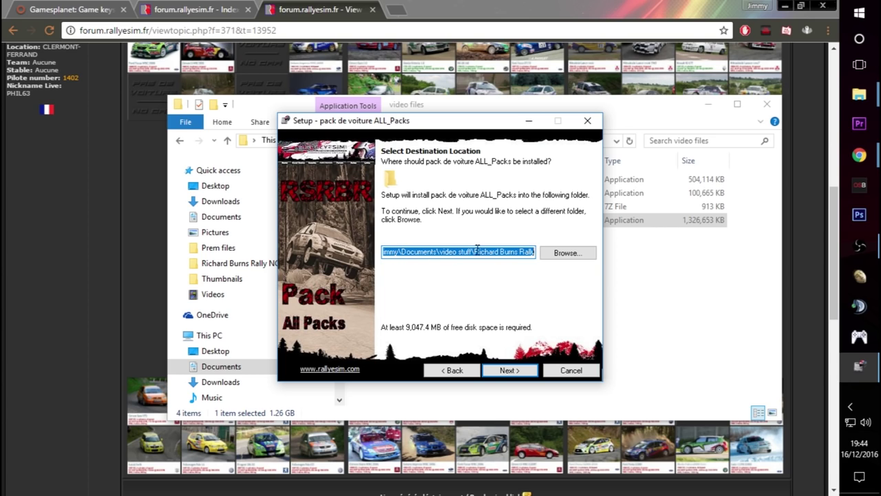
{"action": "left_click", "coordinate": [520, 371]}
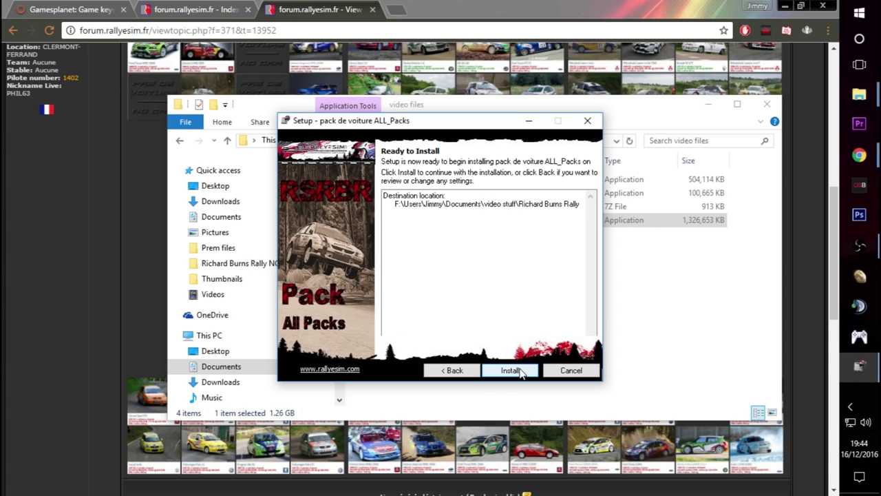
{"action": "left_click", "coordinate": [521, 372]}
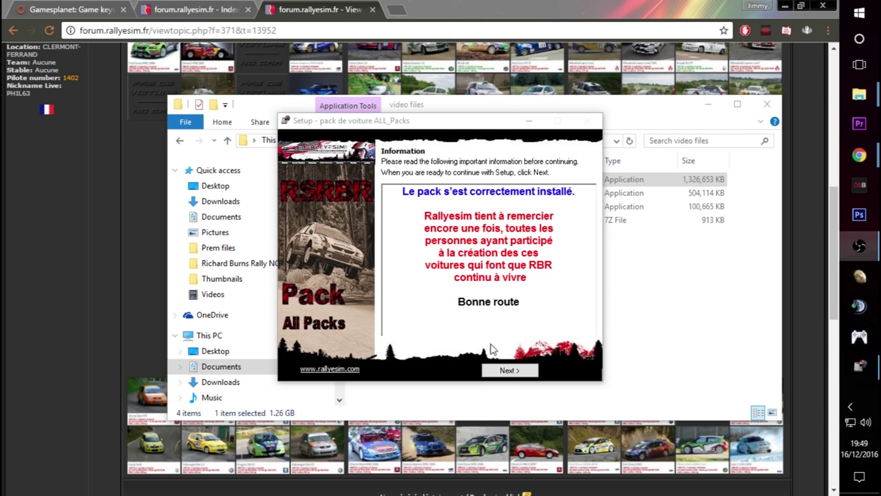
{"action": "left_click", "coordinate": [511, 370]}
{"action": "left_click", "coordinate": [510, 370]}
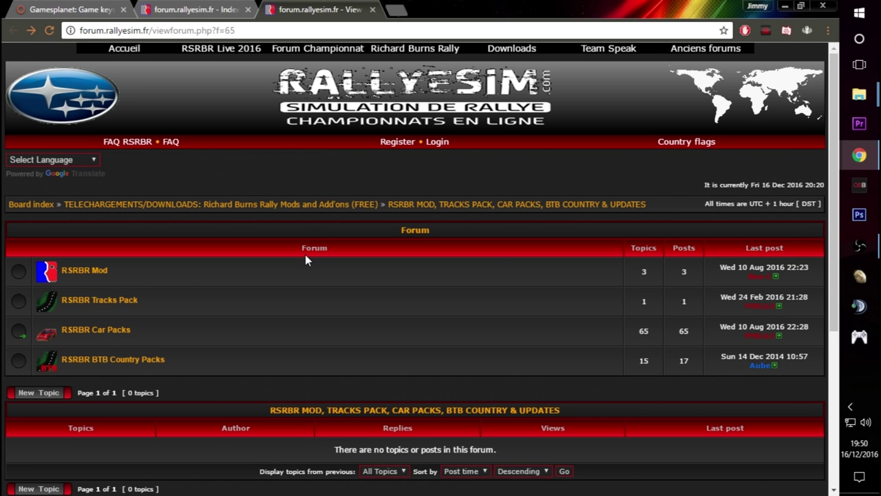
Open the Pack of Tracks topic in the forum's RSRBR Tracks Pack section and review its download links and installation instructions.
{"action": "left_click", "coordinate": [119, 301]}
{"action": "scroll", "coordinate": [175, 285], "scroll_direction": "down", "scroll_amount": 1}
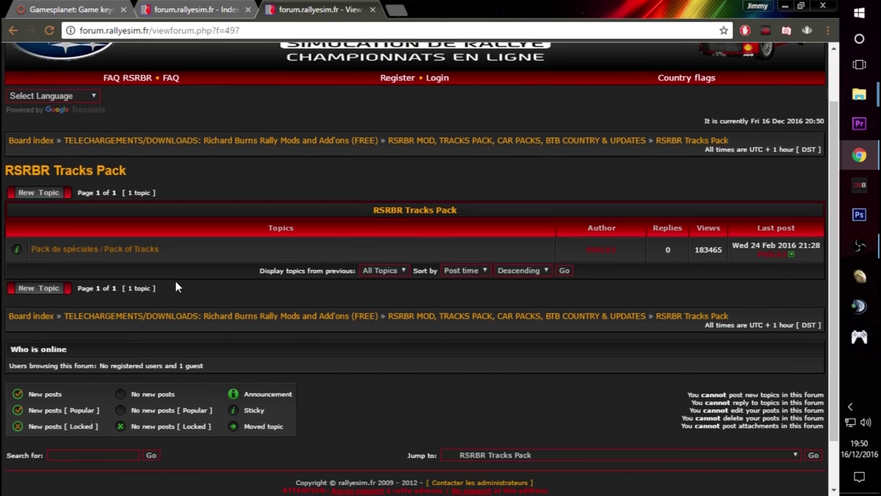
{"action": "left_click", "coordinate": [58, 249]}
{"action": "scroll", "coordinate": [297, 117], "scroll_direction": "down", "scroll_amount": 8}
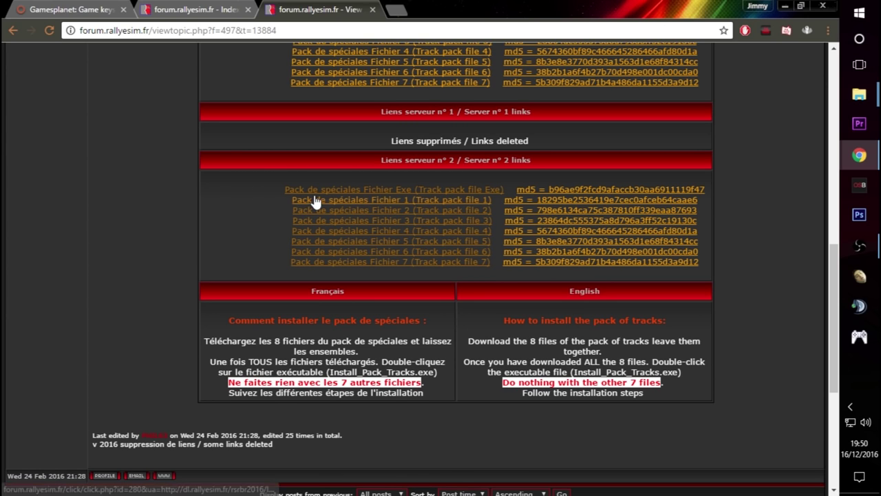
{"action": "scroll", "coordinate": [131, 58], "scroll_direction": "up", "scroll_amount": 2}
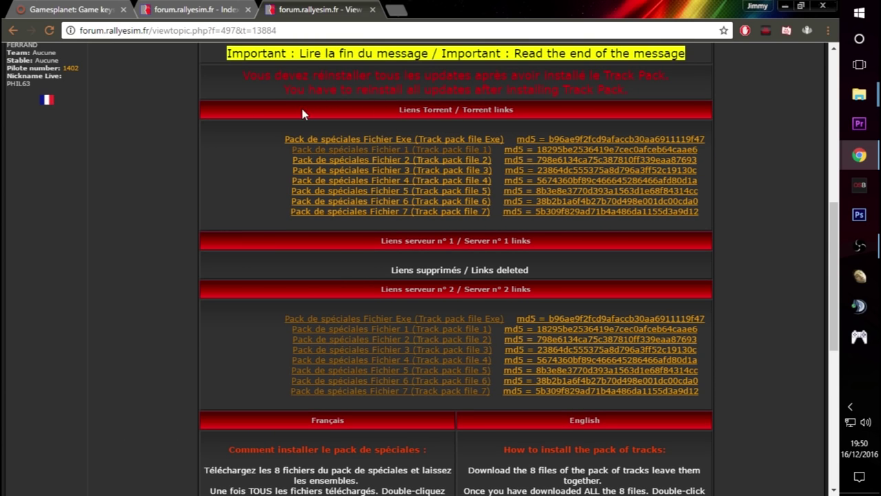
{"action": "scroll", "coordinate": [307, 192], "scroll_direction": "down", "scroll_amount": 2}
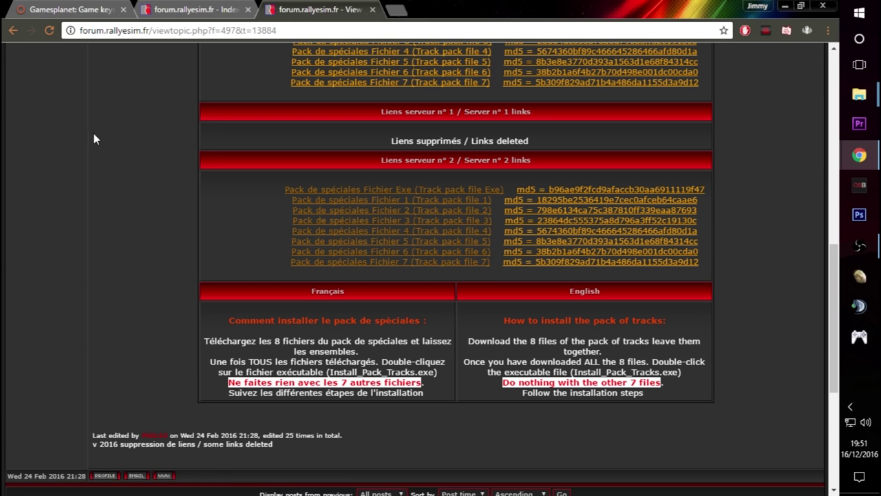
{"action": "scroll", "coordinate": [107, 125], "scroll_direction": "up", "scroll_amount": 5}
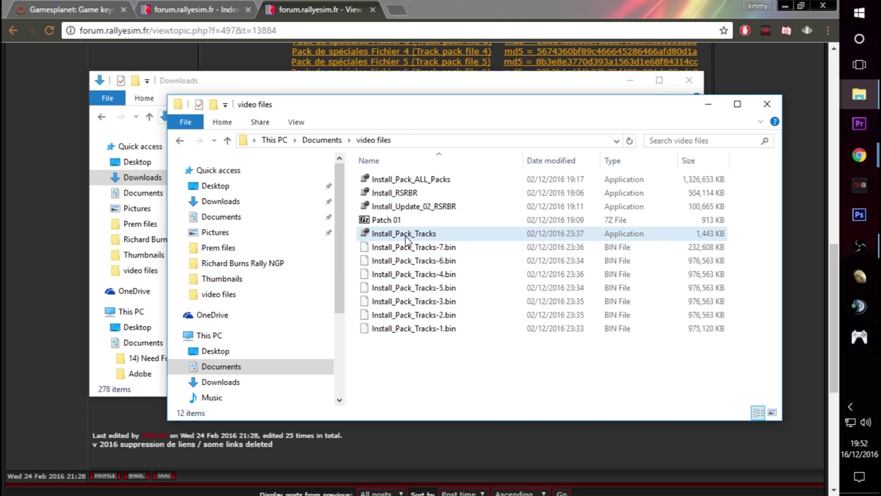
Start the Install_Pack_Tracks setup from the video files folder, allowing it to make changes, with English as the setup language.
{"action": "mouse_move", "coordinate": [409, 239]}
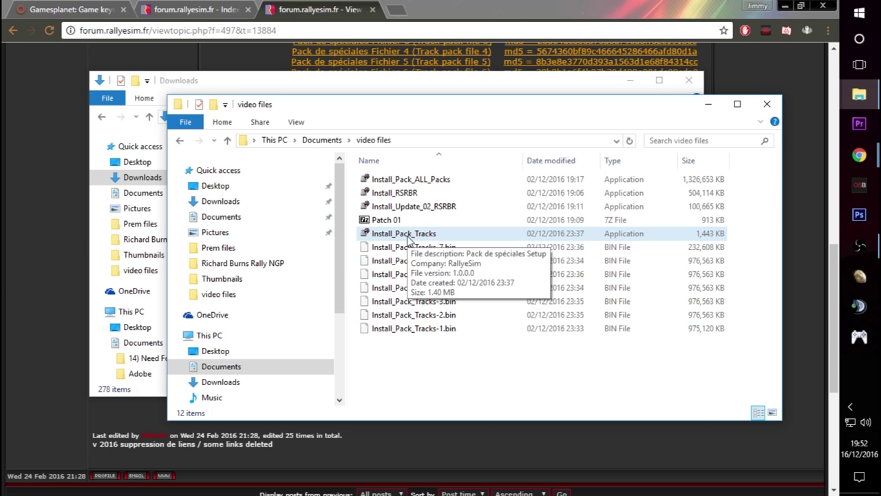
{"action": "double_click", "coordinate": [409, 234]}
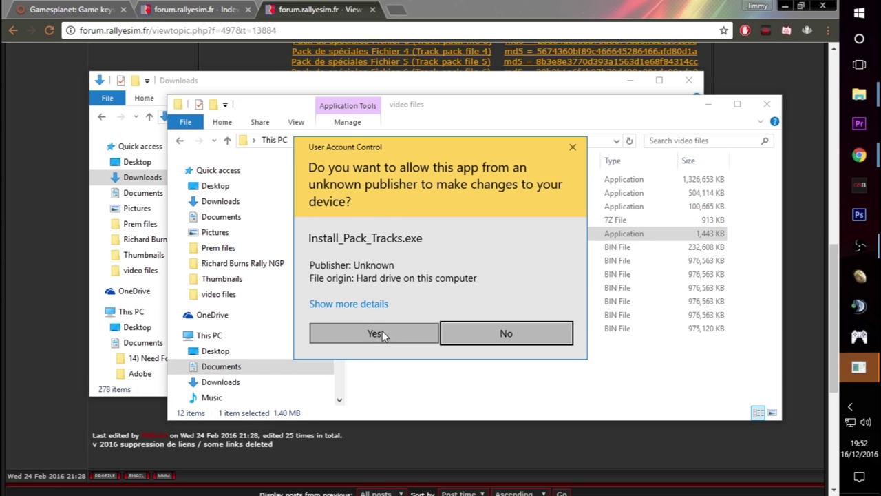
{"action": "left_click", "coordinate": [381, 332]}
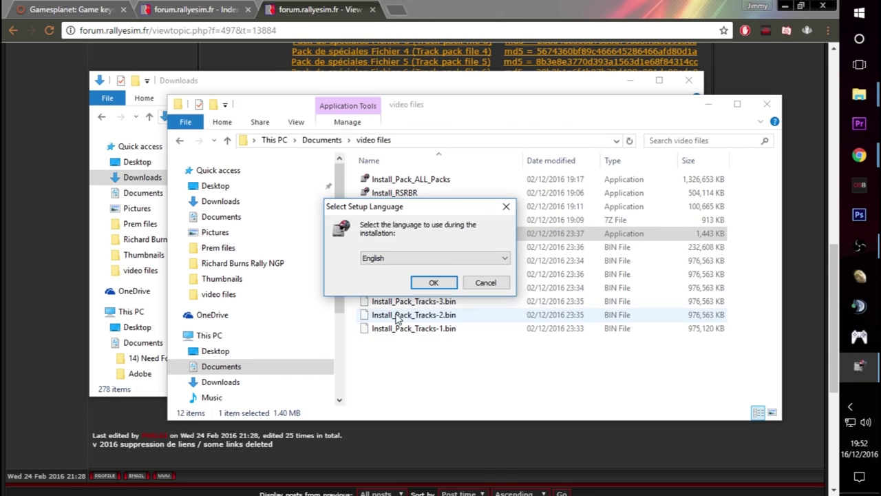
{"action": "left_click", "coordinate": [432, 283]}
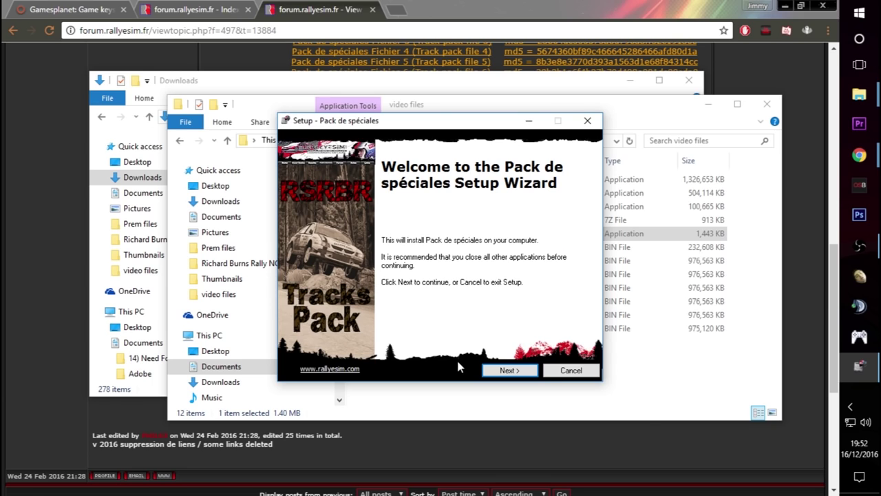
Install the Pack de spéciales track pack into the existing Richard Burns Rally folder and exit the setup.
{"action": "left_click", "coordinate": [515, 370]}
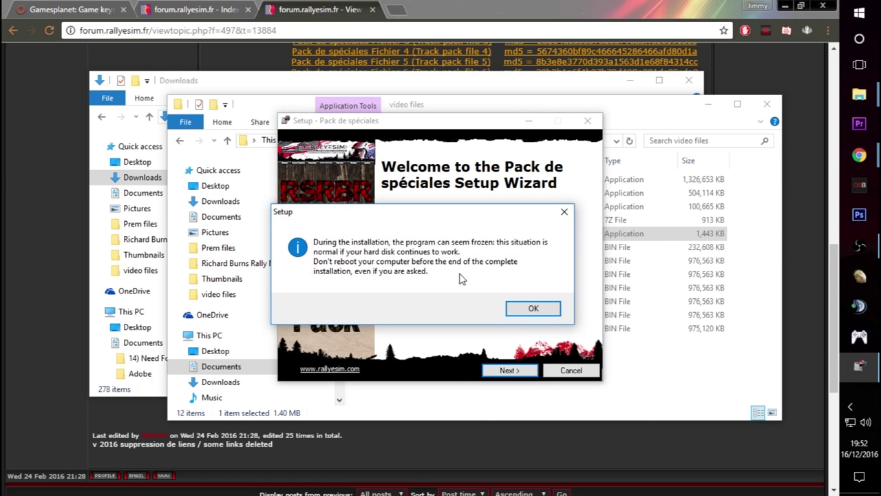
{"action": "left_click", "coordinate": [531, 309]}
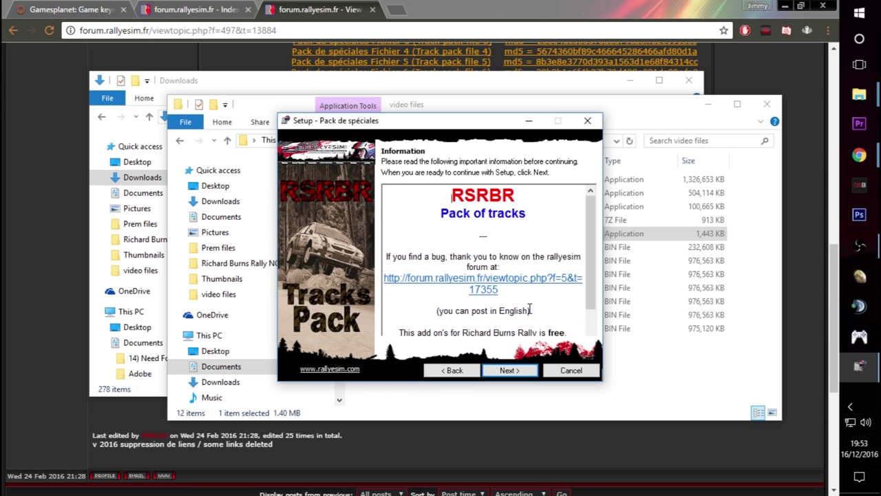
{"action": "left_click", "coordinate": [521, 371]}
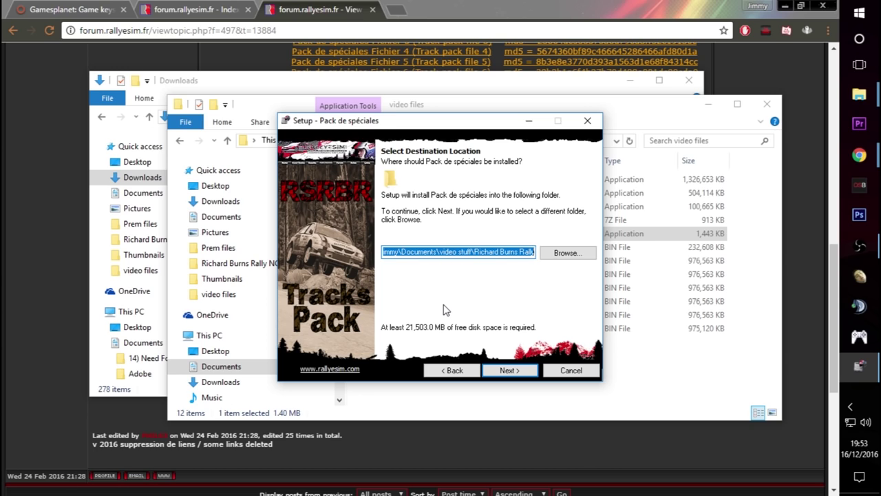
{"action": "left_click", "coordinate": [521, 375]}
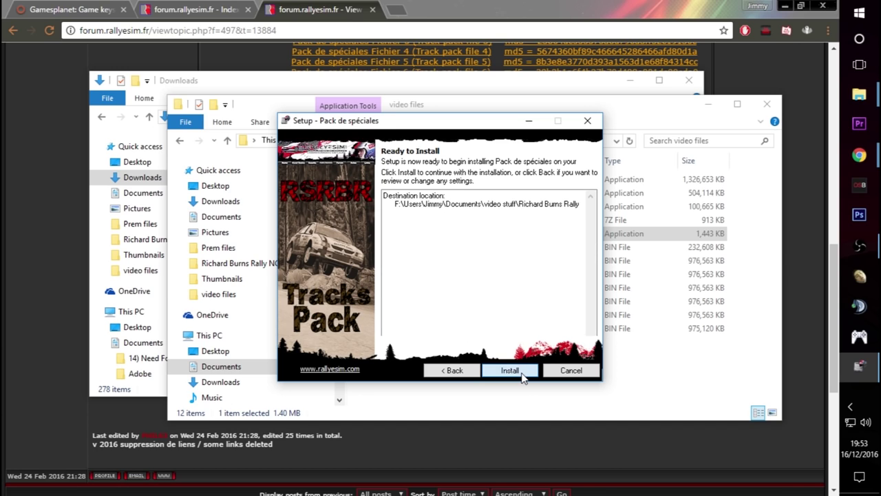
{"action": "left_click", "coordinate": [510, 372]}
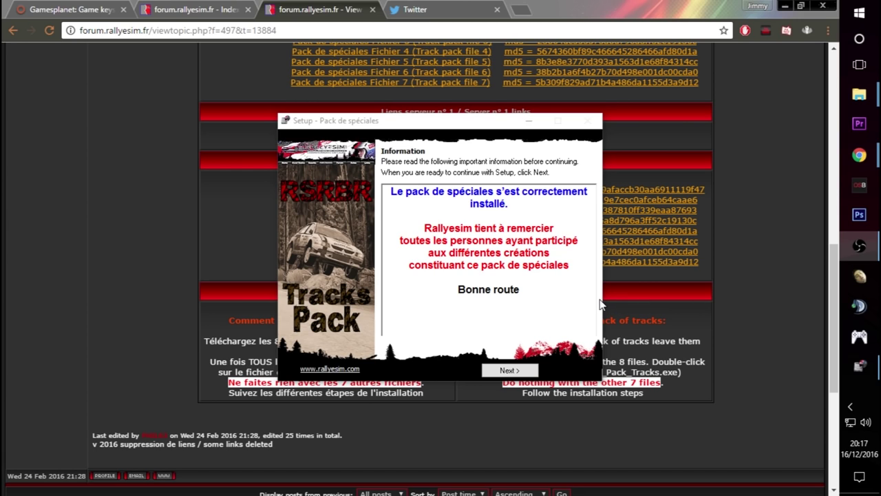
{"action": "left_click", "coordinate": [513, 371]}
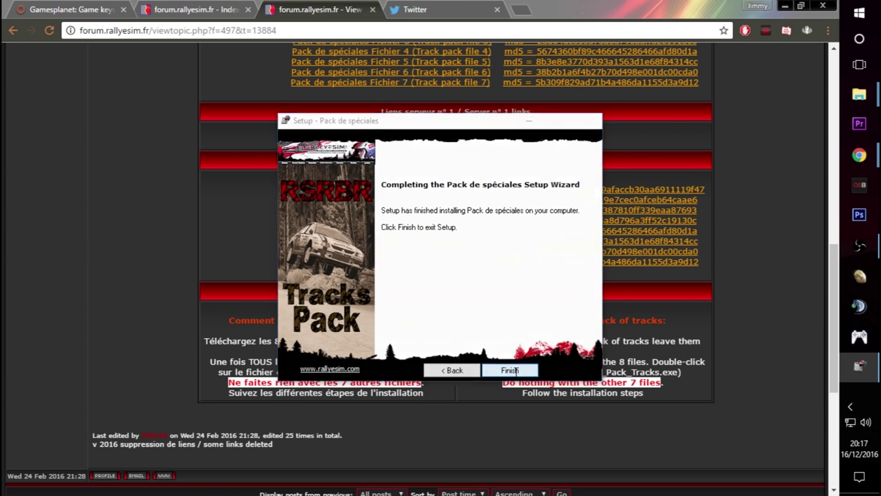
{"action": "left_click", "coordinate": [512, 371]}
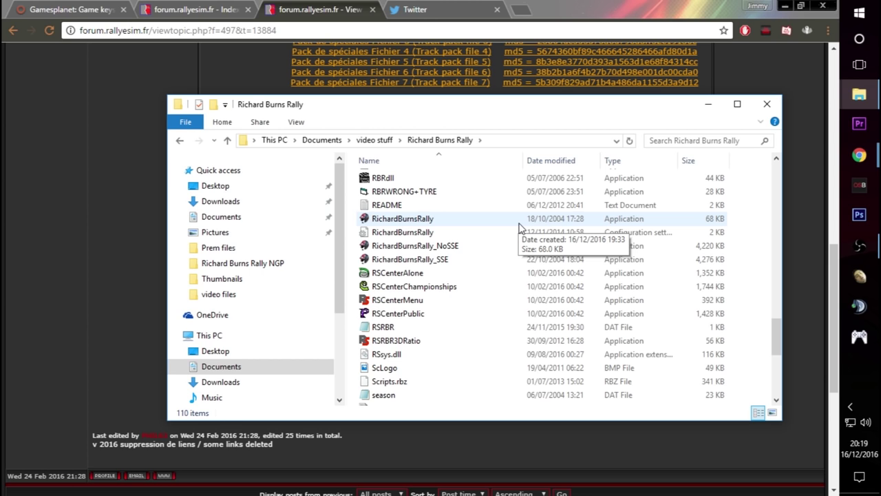
Launch RSCenterAlone from the Richard Burns Rally folder and open its Settings dialog.
{"action": "double_click", "coordinate": [452, 276]}
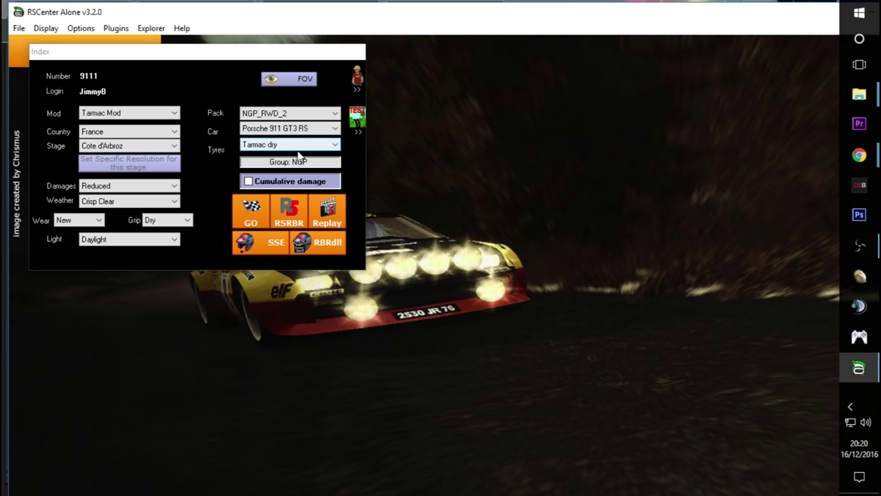
{"action": "left_click", "coordinate": [81, 28]}
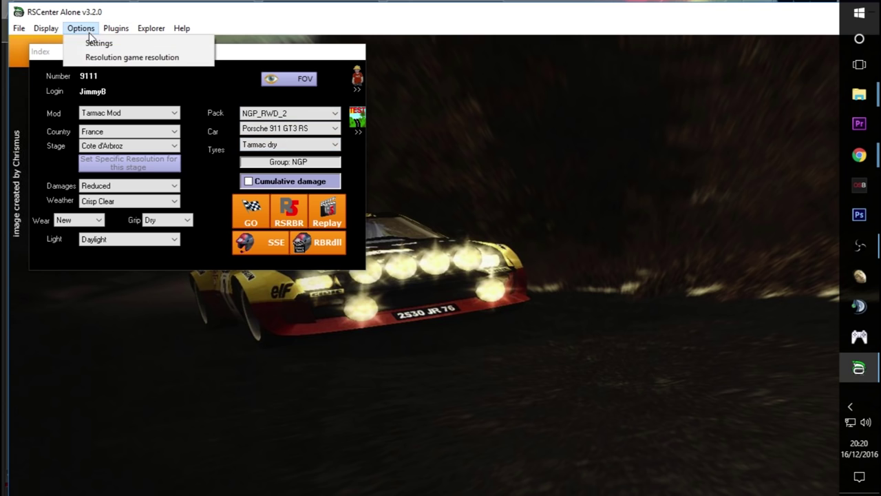
{"action": "left_click", "coordinate": [99, 44]}
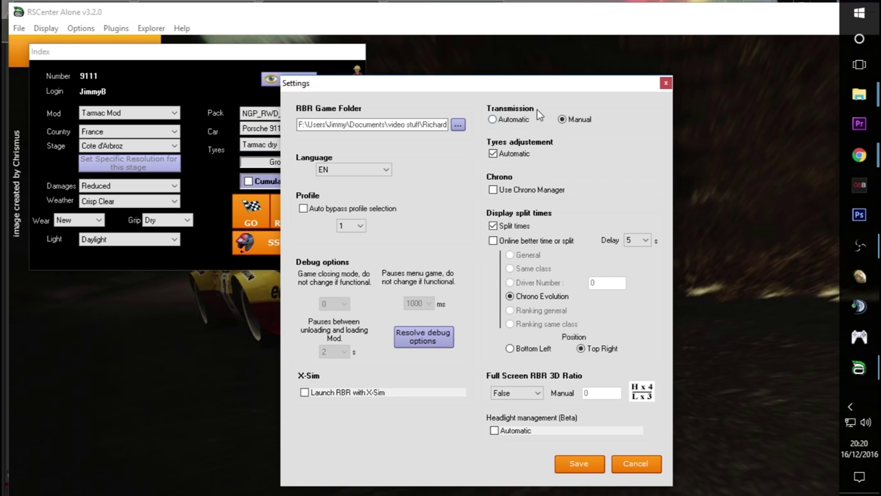